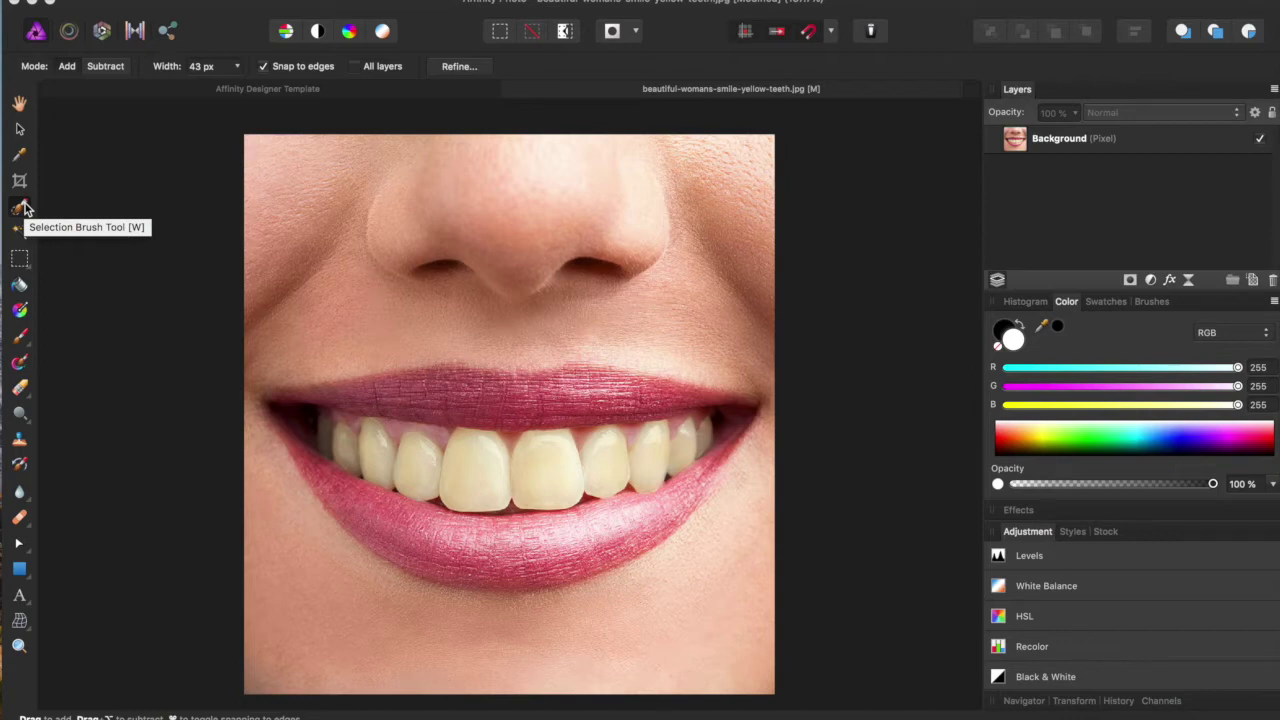
# Paint the selection across the upper teeth, from the far-left tooth to the far-right one.
pyautogui.click(372, 465)
pyautogui.moveTo(337, 432)
pyautogui.mouseDown()
pyautogui.moveTo(541, 468)
pyautogui.moveTo(640, 460)
pyautogui.moveTo(702, 438)
pyautogui.mouseUp()
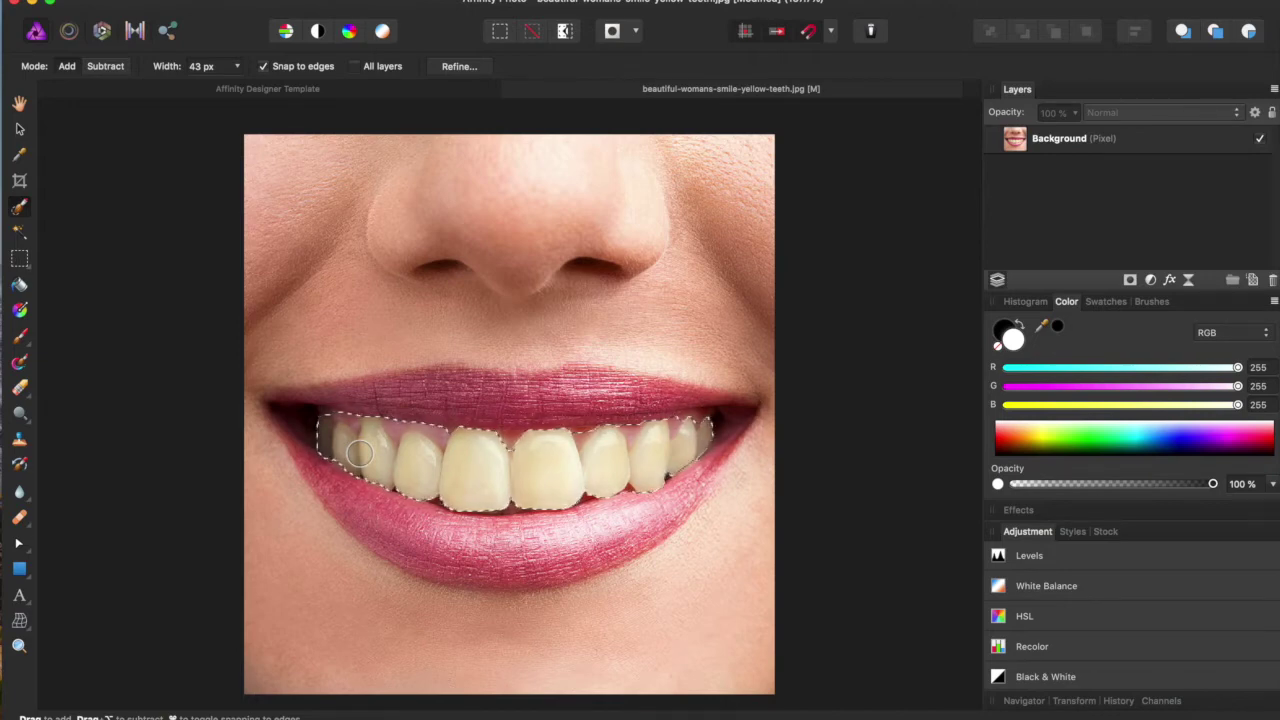
# Refine the teeth selection with a feather of about 8.9 px and apply it.
pyautogui.click(465, 67)
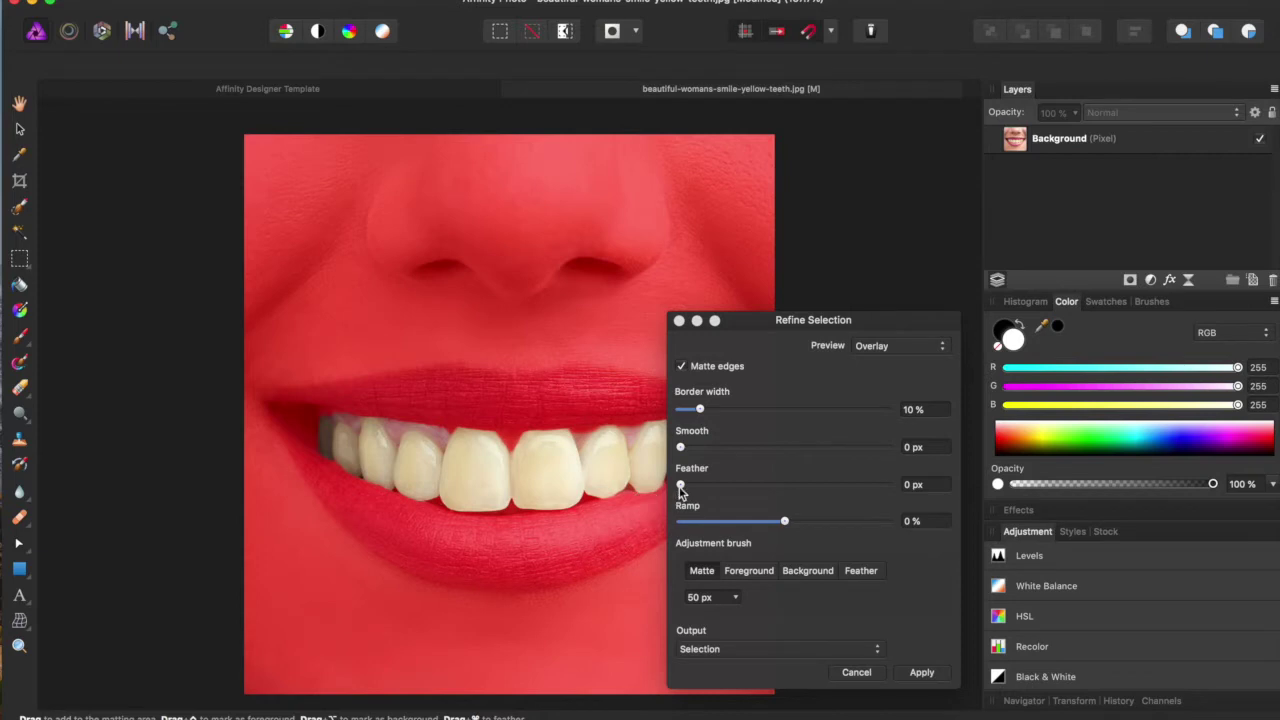
pyautogui.moveTo(681, 487); pyautogui.dragTo(766, 493)
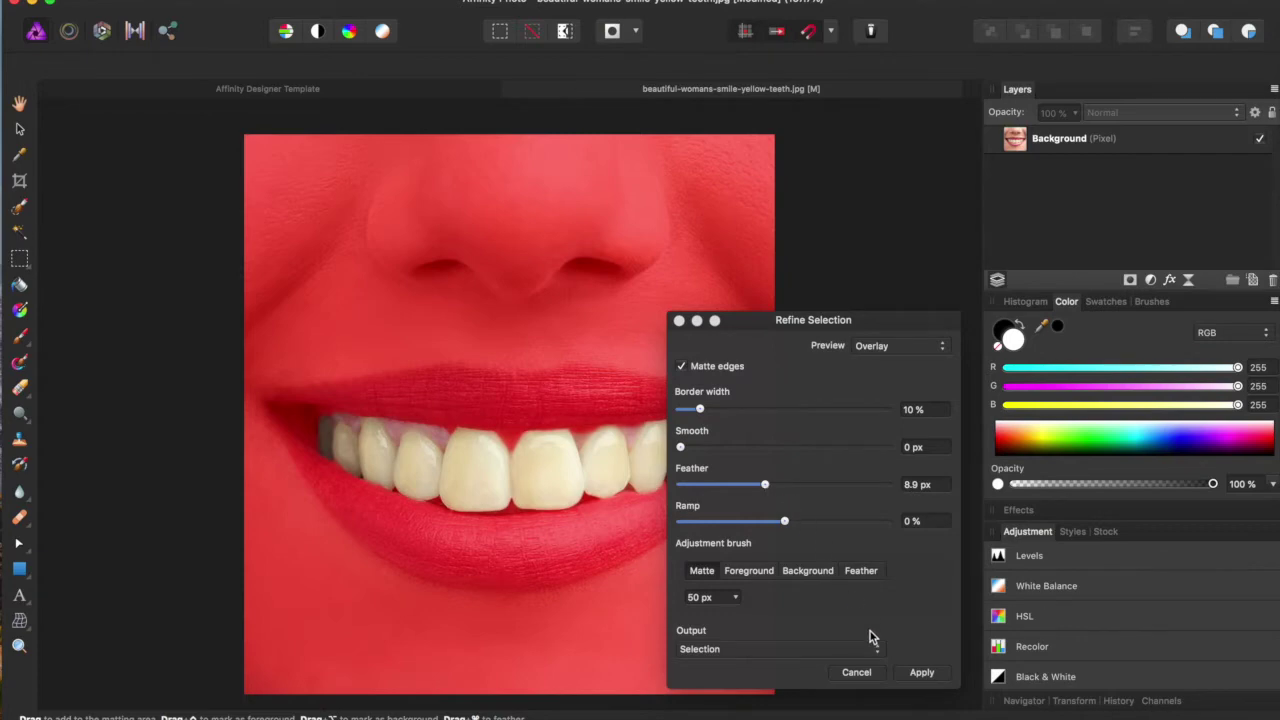
pyautogui.click(921, 673)
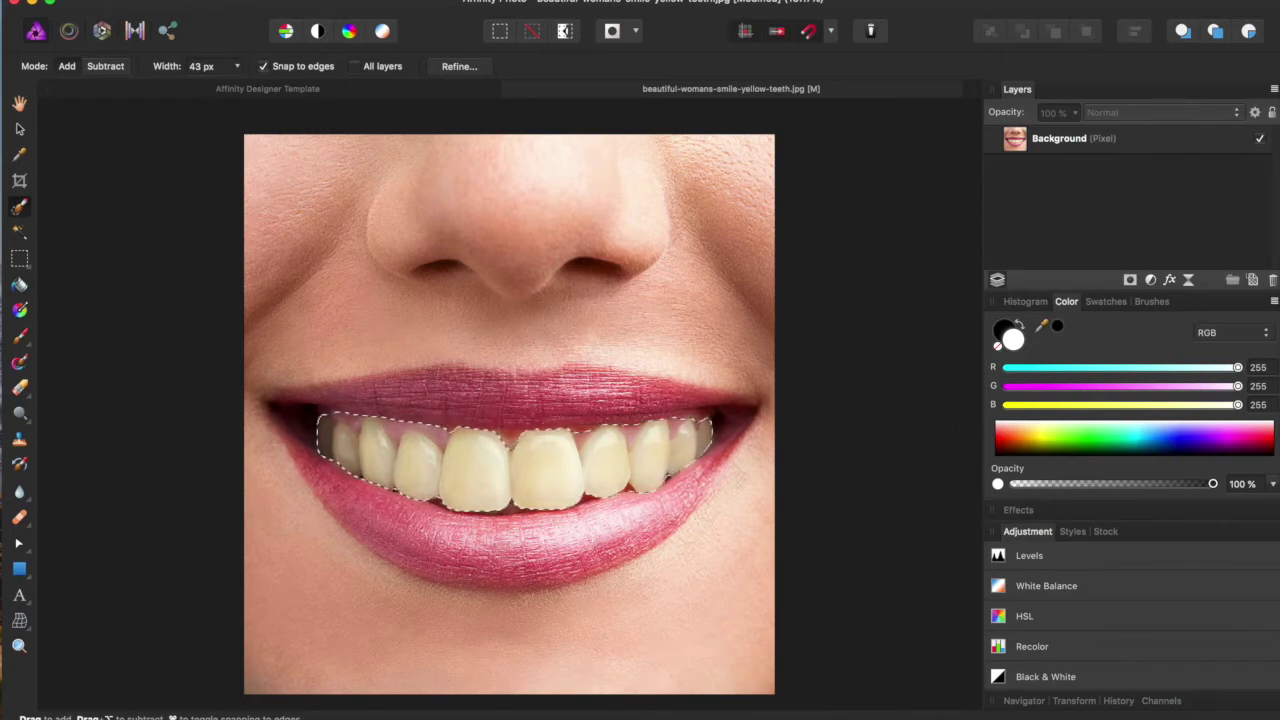
# Add an HSL adjustment layer with the Yellows Saturation Shift set to -68%.
pyautogui.click(350, 0)
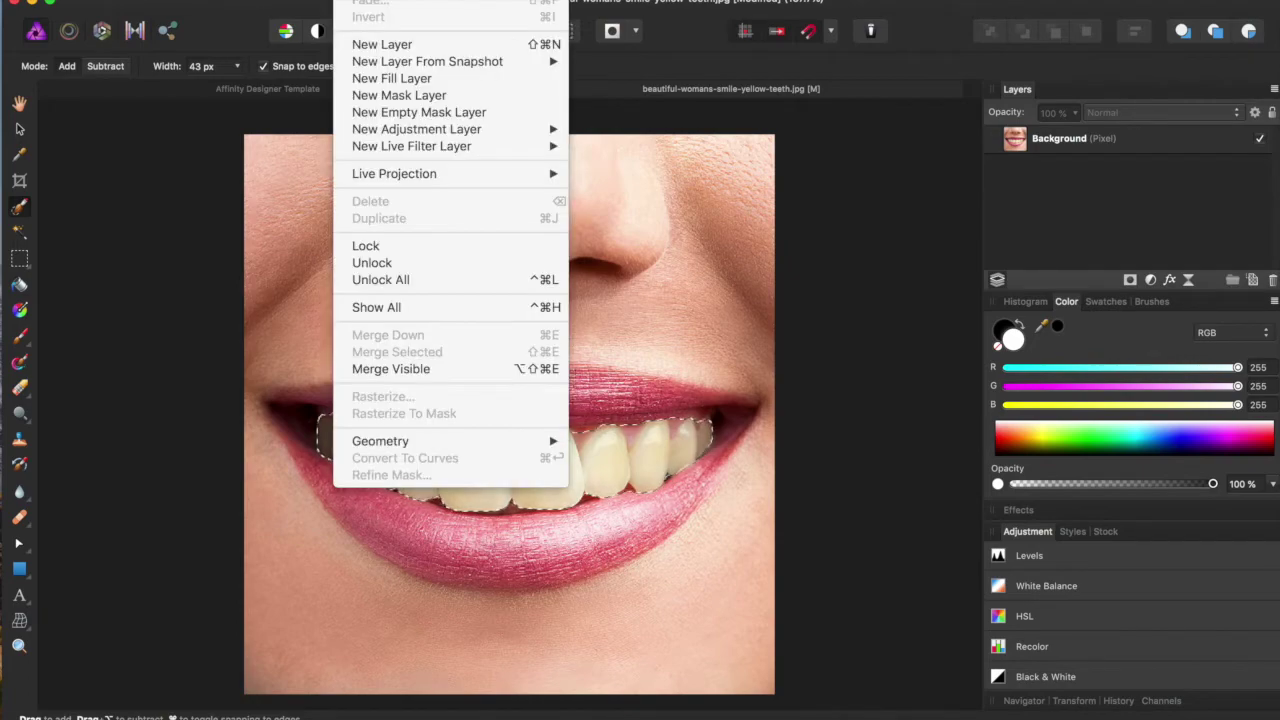
pyautogui.moveTo(416, 129)
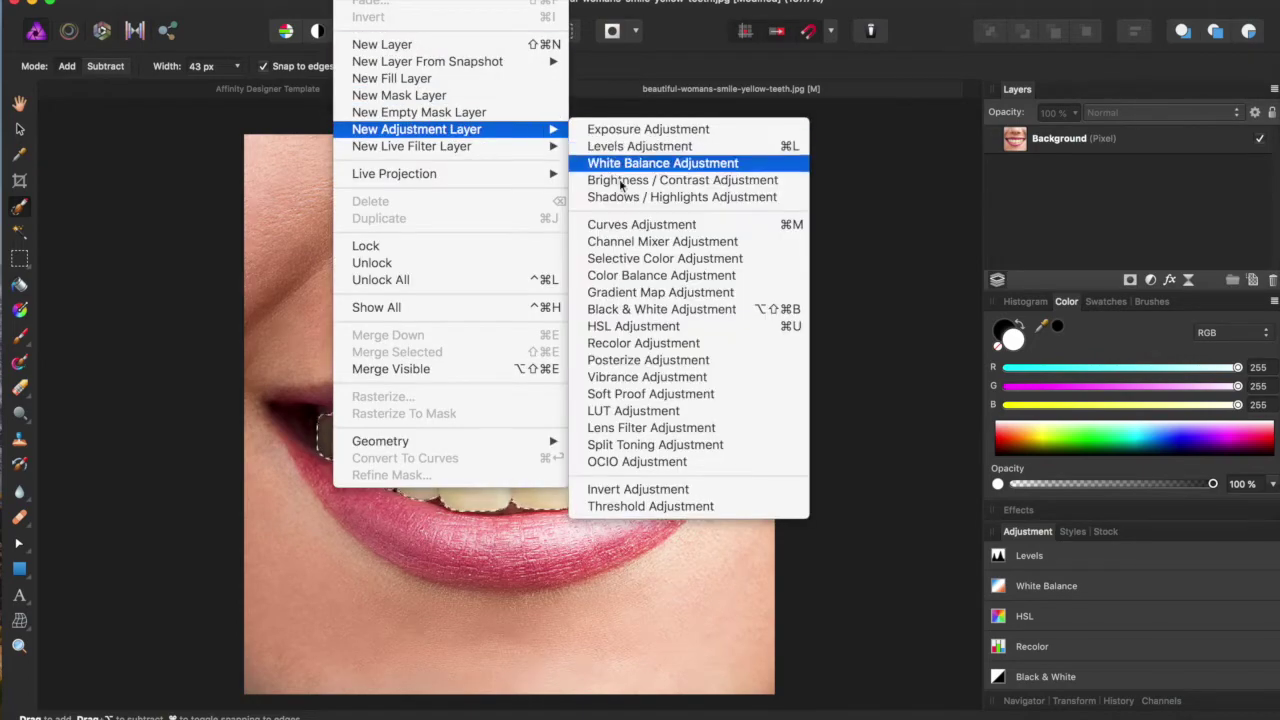
pyautogui.click(640, 326)
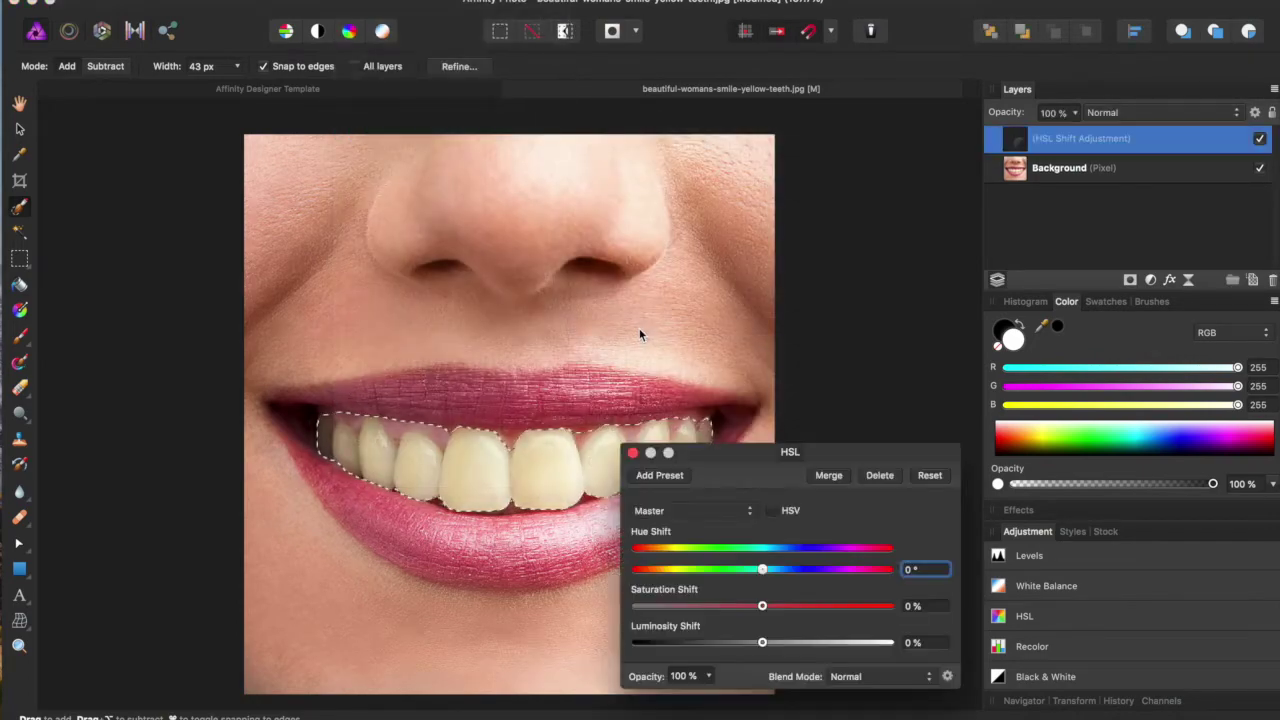
pyautogui.moveTo(716, 466); pyautogui.dragTo(793, 450)
pyautogui.click(776, 494)
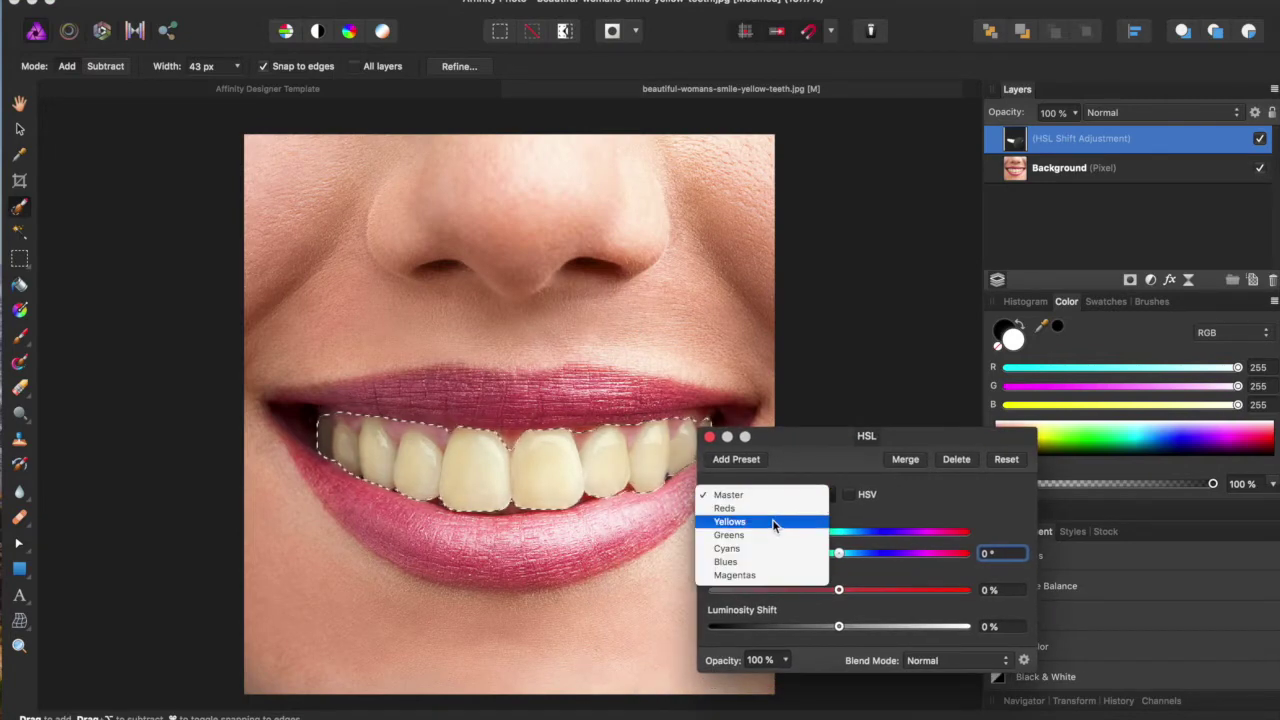
pyautogui.click(773, 522)
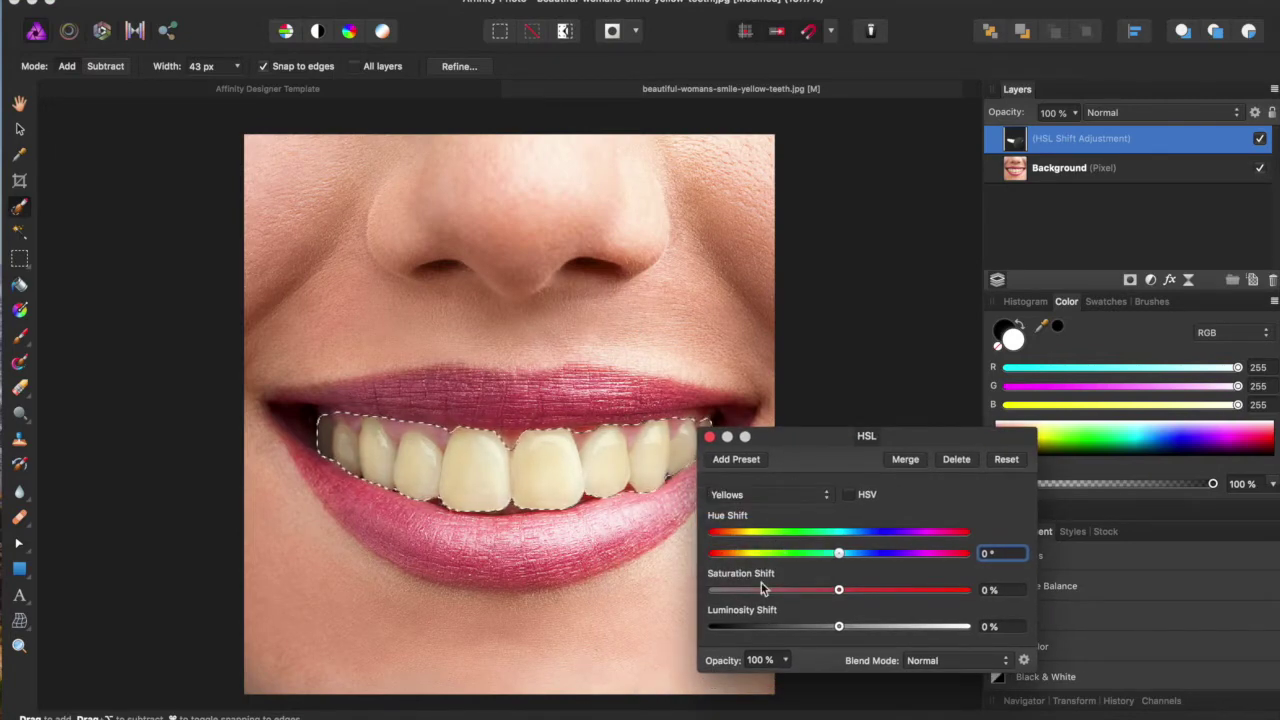
pyautogui.moveTo(839, 590); pyautogui.dragTo(782, 594)
pyautogui.moveTo(781, 592)
pyautogui.mouseDown()
pyautogui.moveTo(713, 593)
pyautogui.moveTo(766, 592)
pyautogui.moveTo(754, 592)
pyautogui.mouseUp()
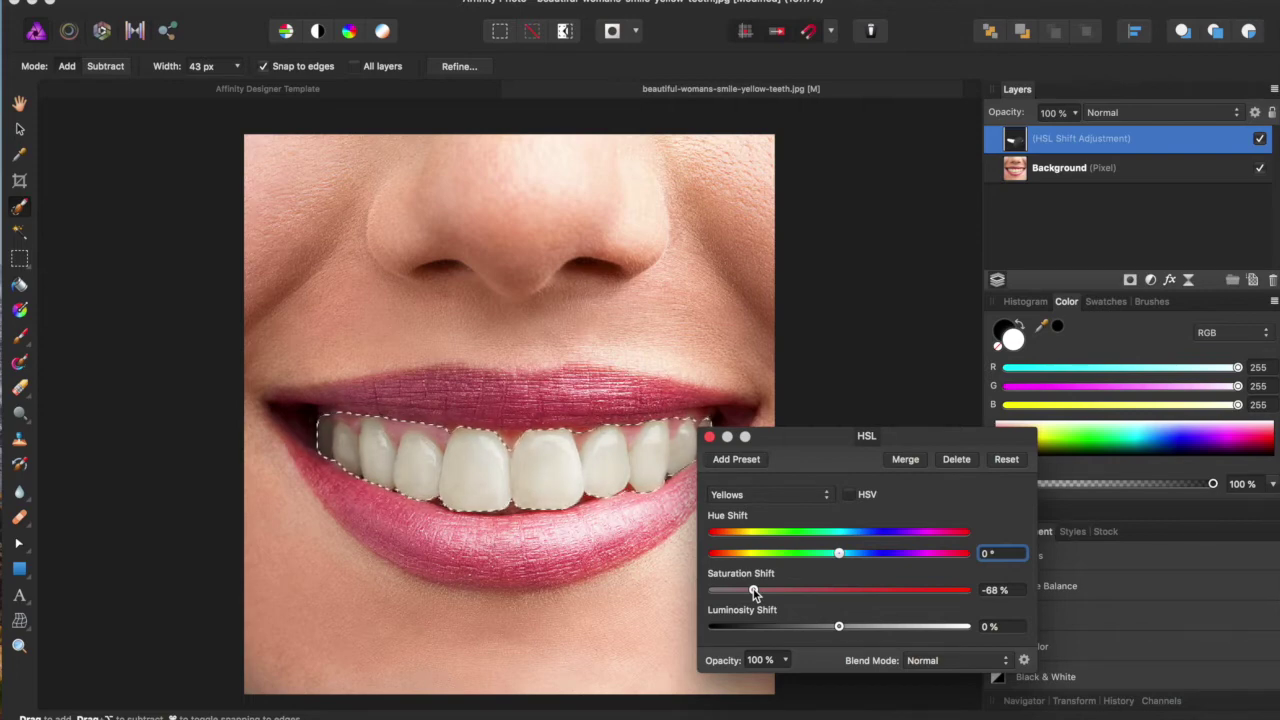
pyautogui.click(709, 437)
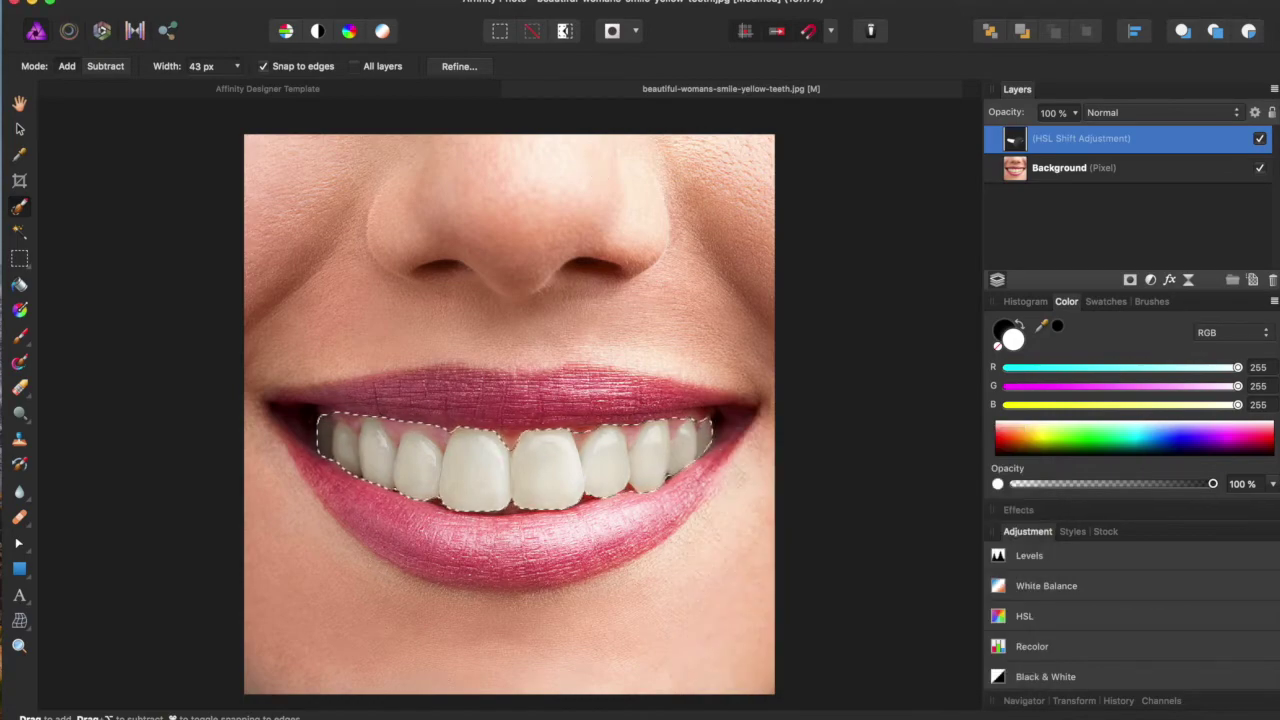
# Add a Curves adjustment layer with the midtones lifted up and left.
pyautogui.click(360, 0)
pyautogui.moveTo(416, 129)
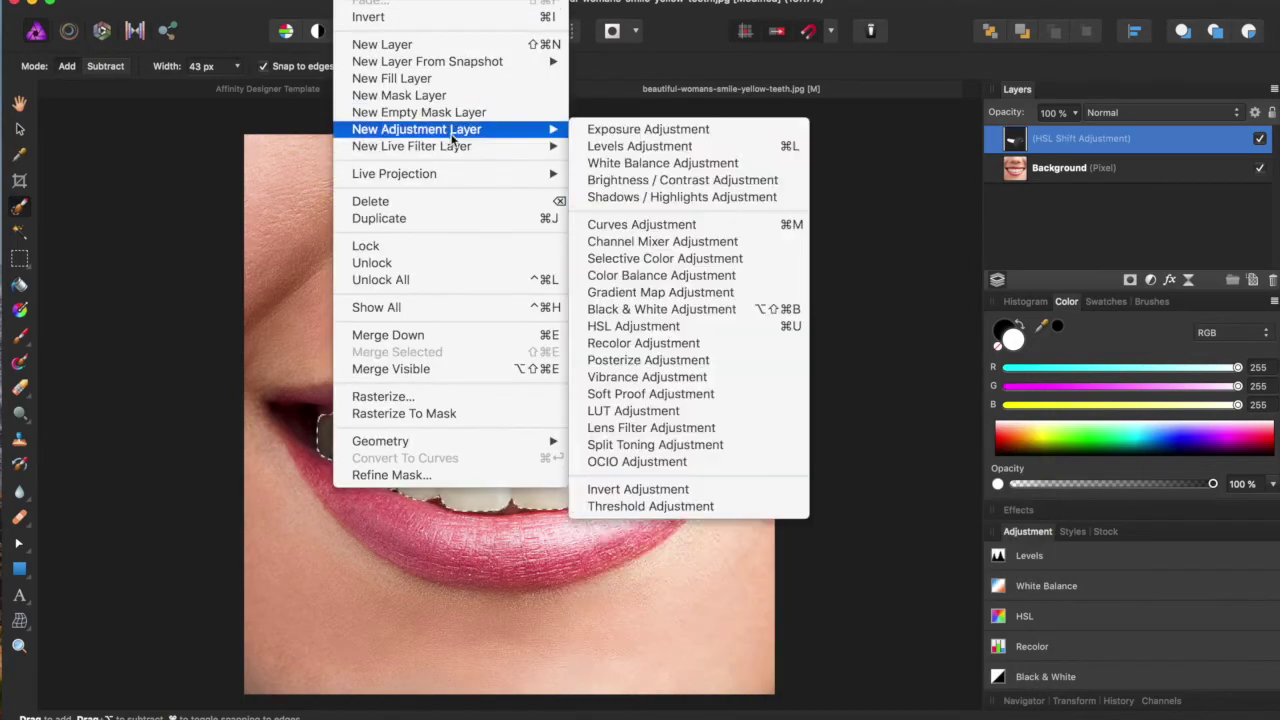
pyautogui.click(645, 224)
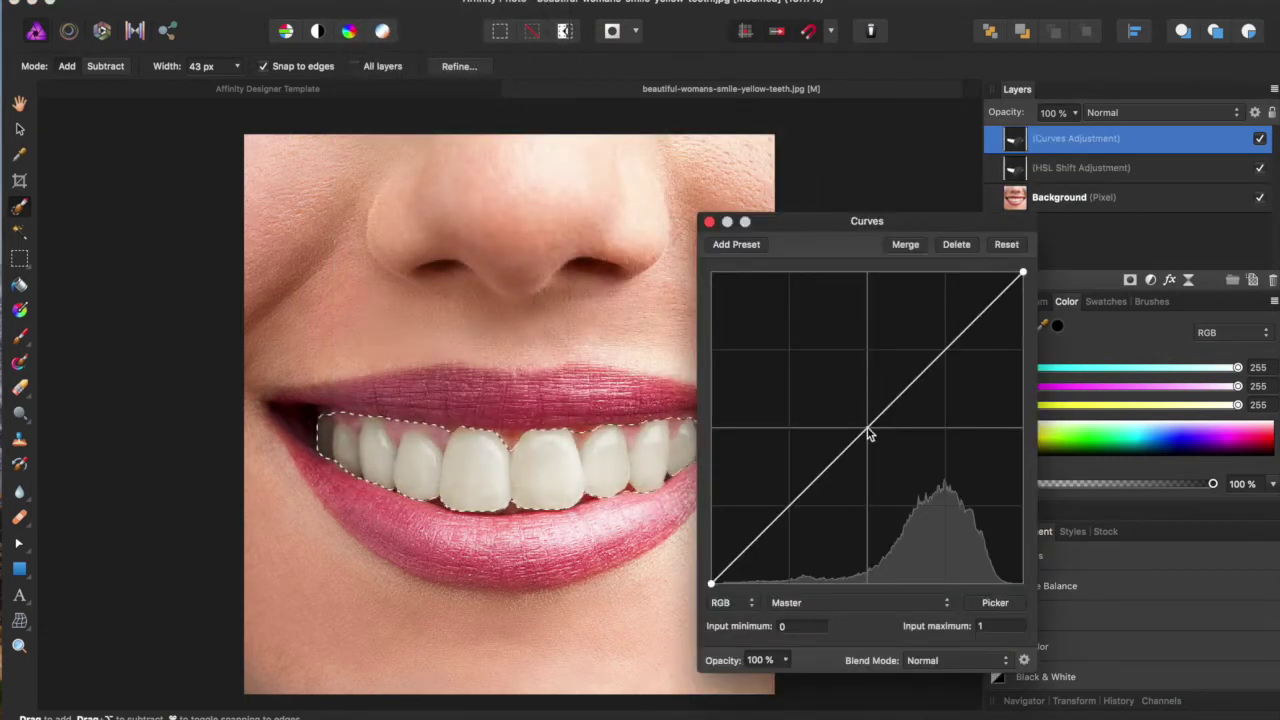
pyautogui.moveTo(868, 430); pyautogui.dragTo(846, 410)
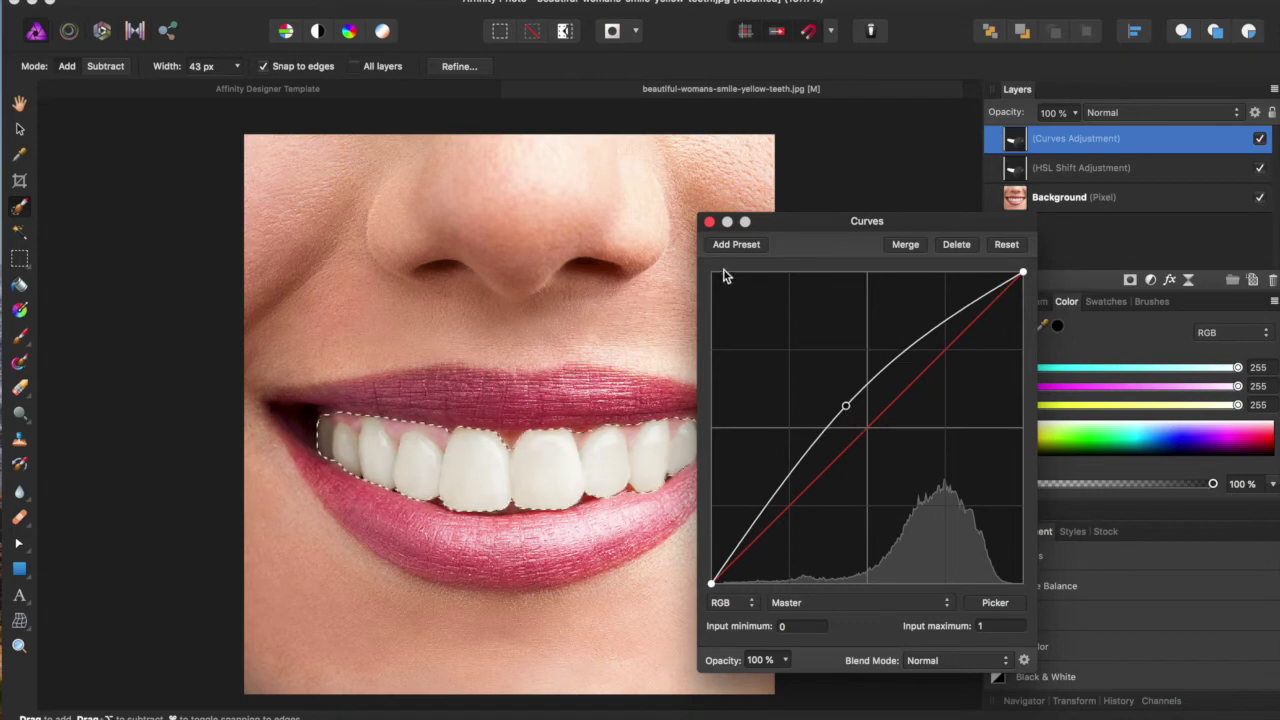
pyautogui.click(710, 222)
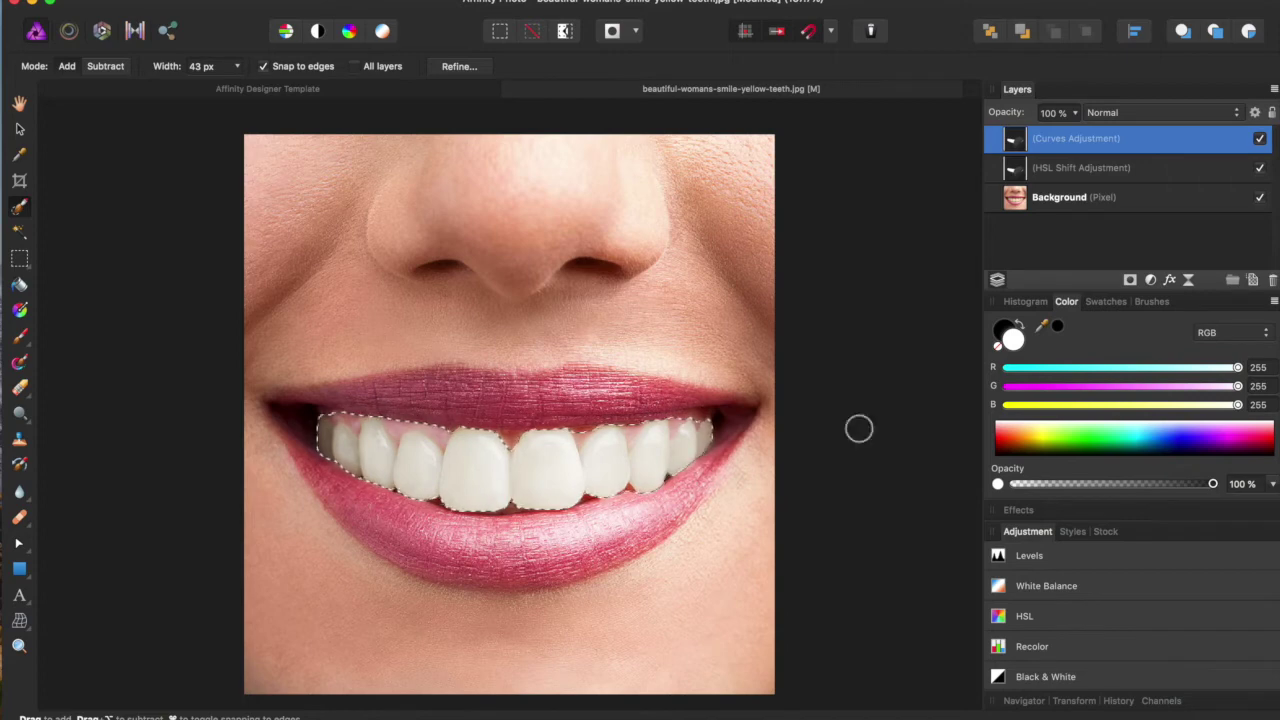
# Fade the Curves layer over bright underlying tones in Blend Options, then clear the selection.
pyautogui.click(1254, 112)
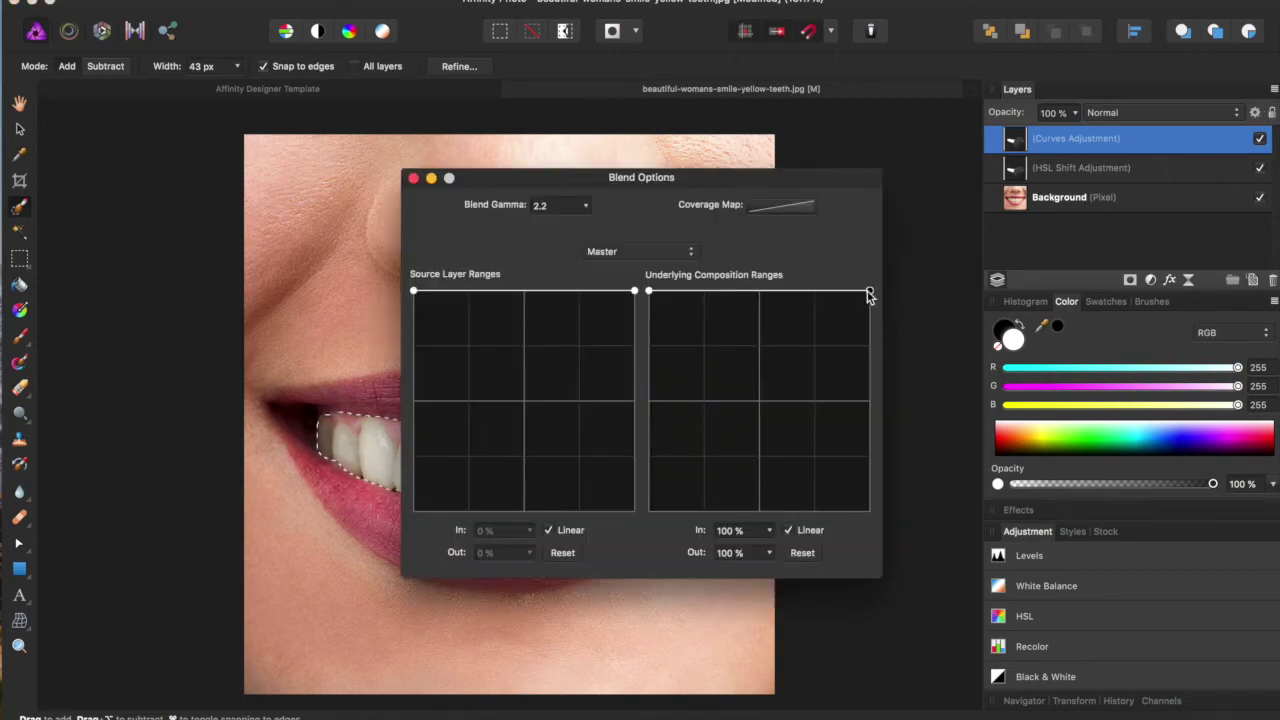
pyautogui.moveTo(869, 294); pyautogui.dragTo(869, 527)
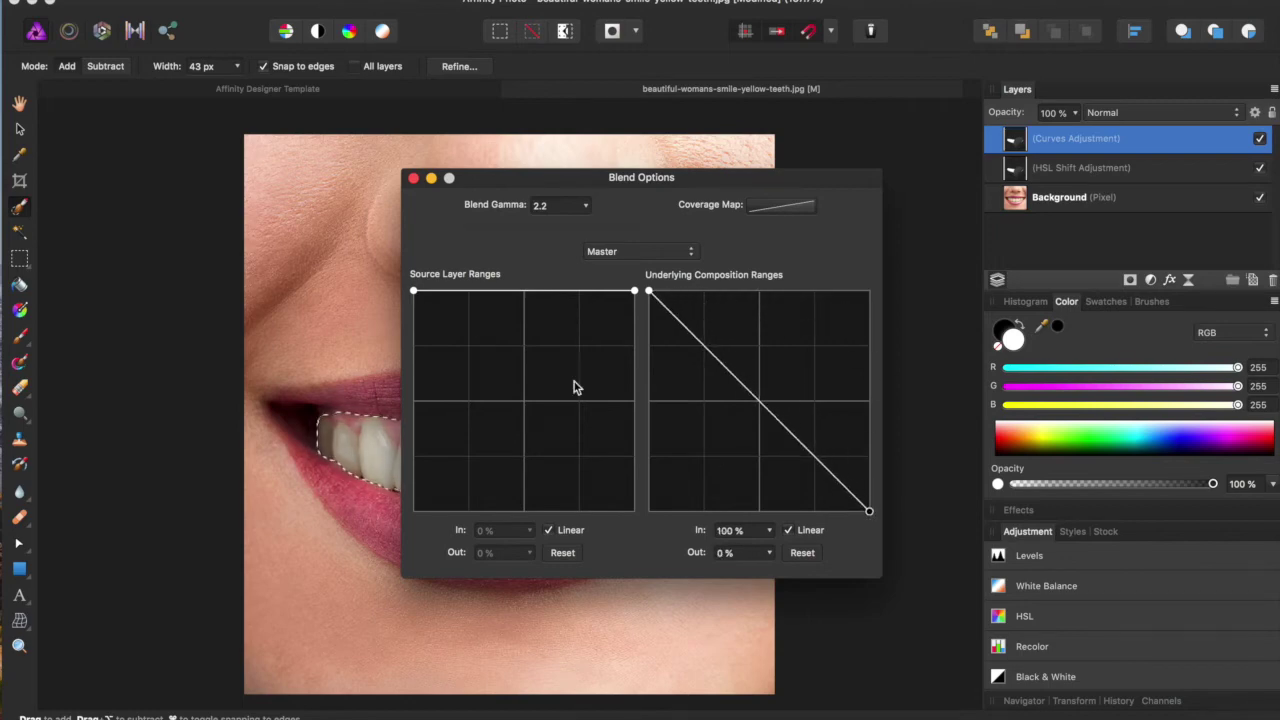
pyautogui.click(413, 178)
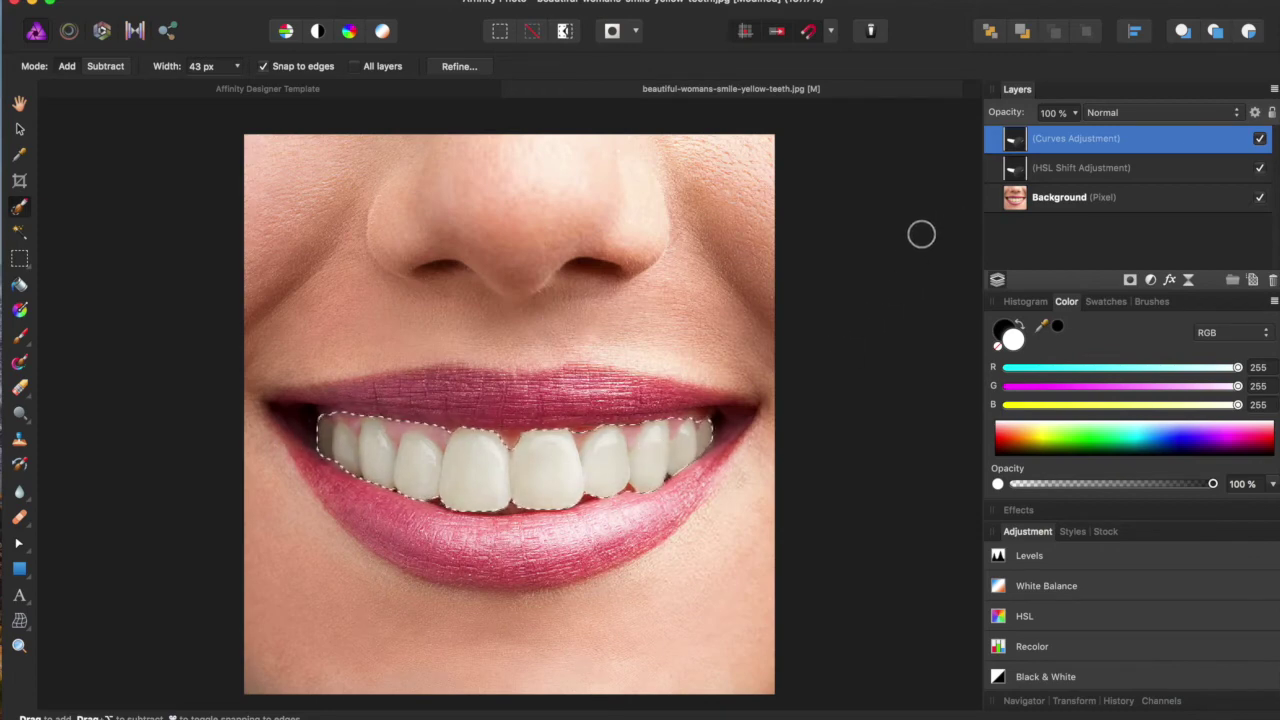
pyautogui.hotkey('ctrl', 'd')
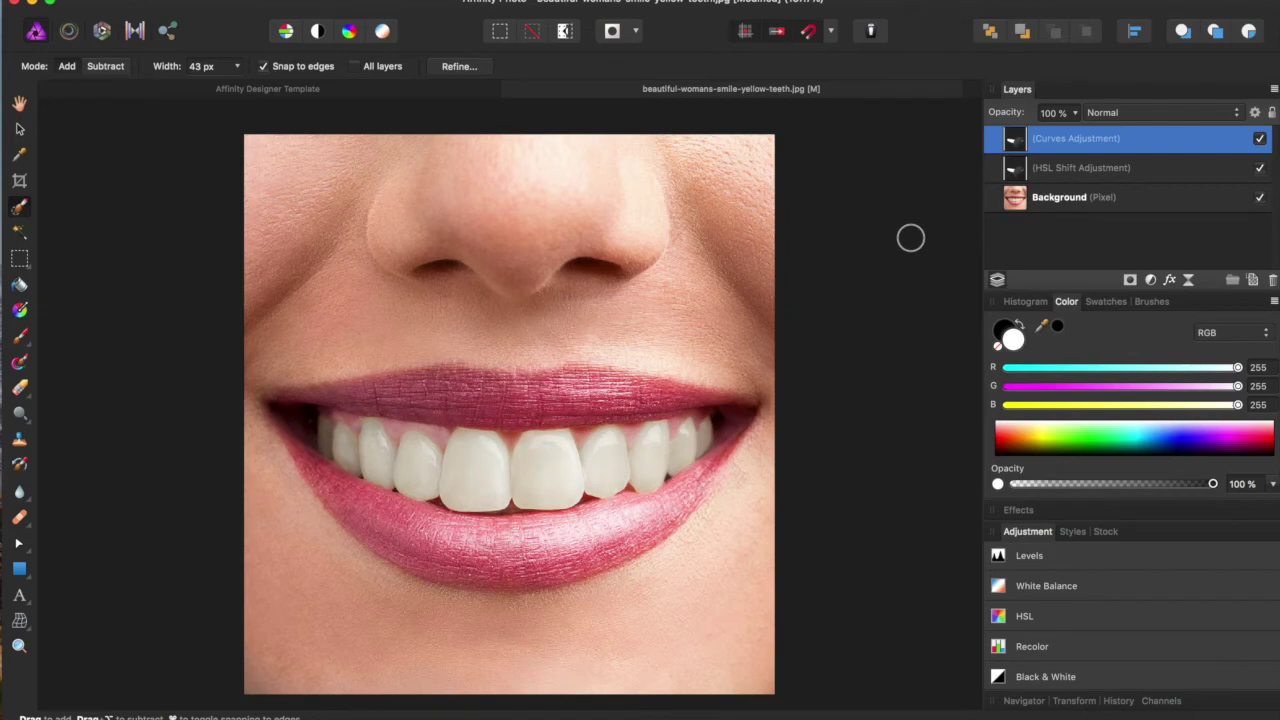
# Toggle both adjustment layers off and on to compare with the original teeth, then set black as the colour.
pyautogui.keyDown('shift'); pyautogui.click(1205, 172); pyautogui.keyUp('shift')
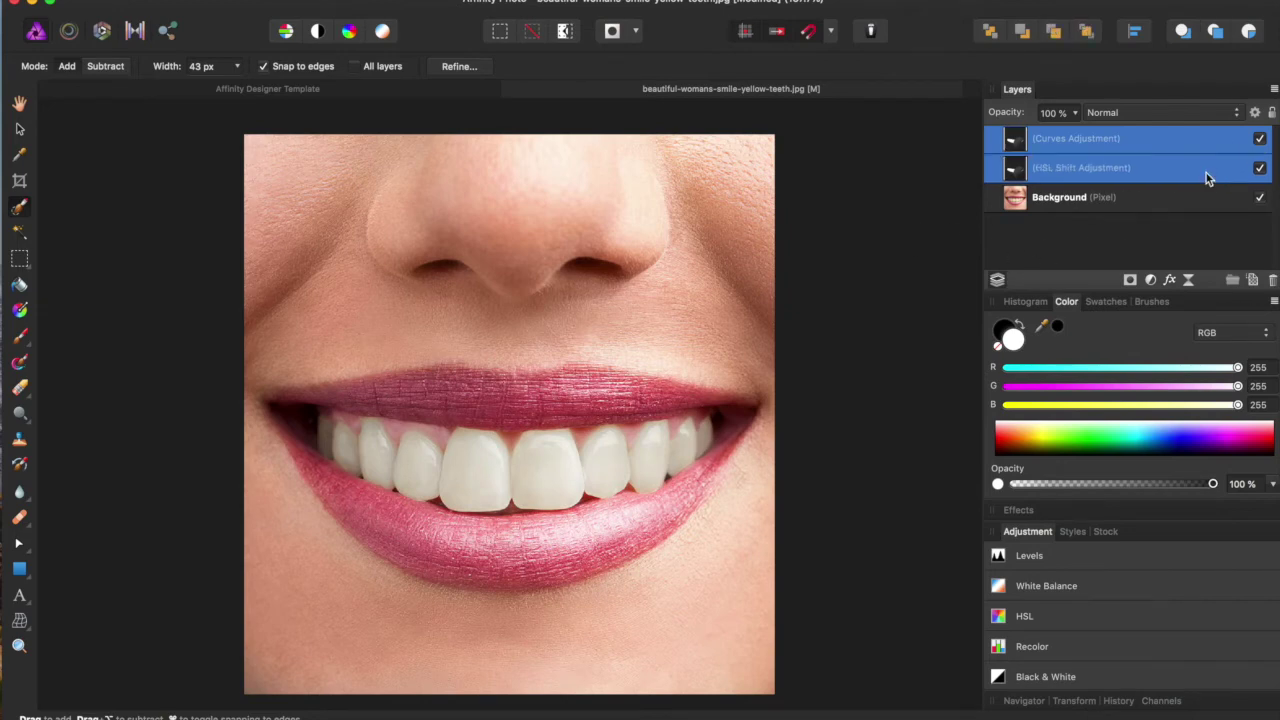
pyautogui.click(1259, 142)
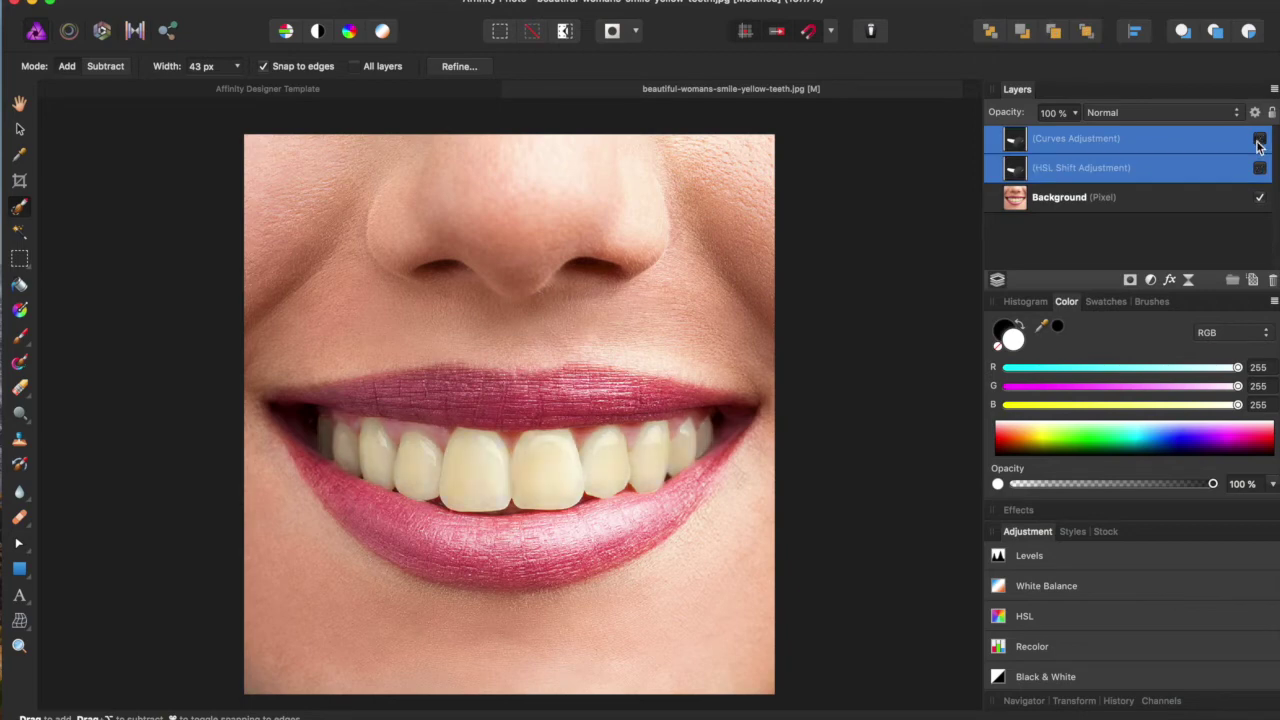
pyautogui.click(1259, 142)
pyautogui.click(1259, 142)
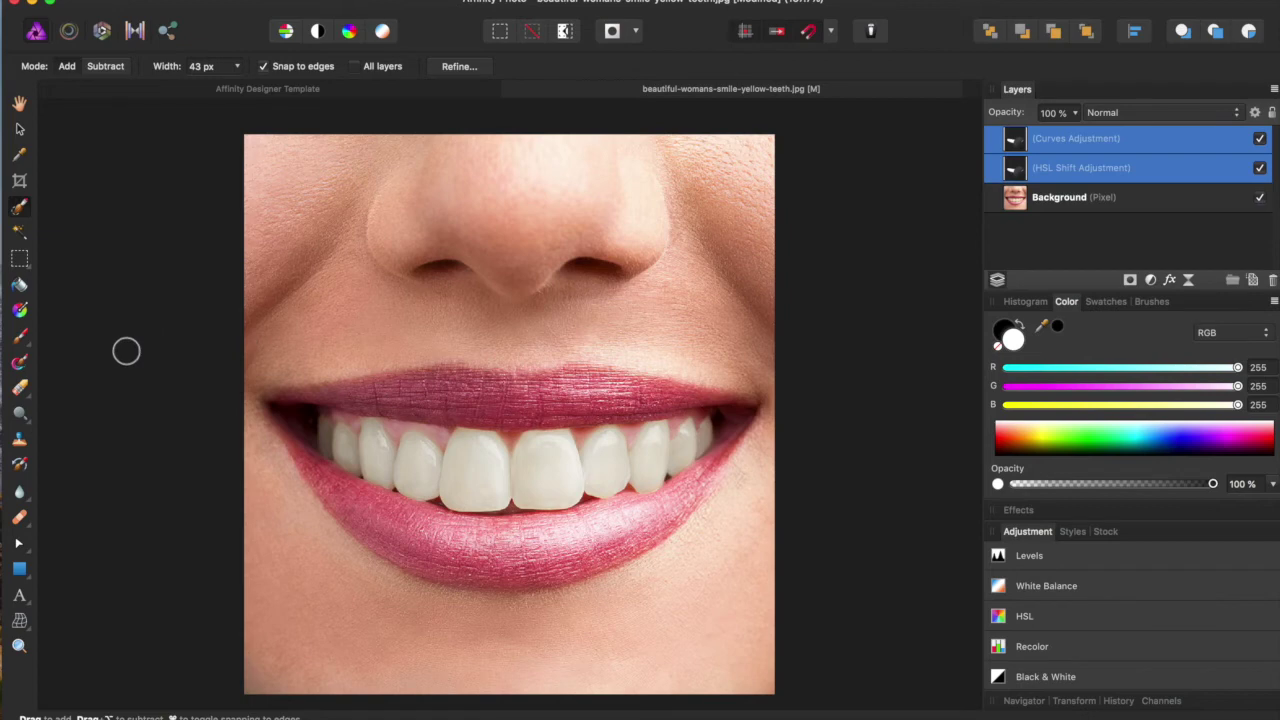
pyautogui.click(19, 340)
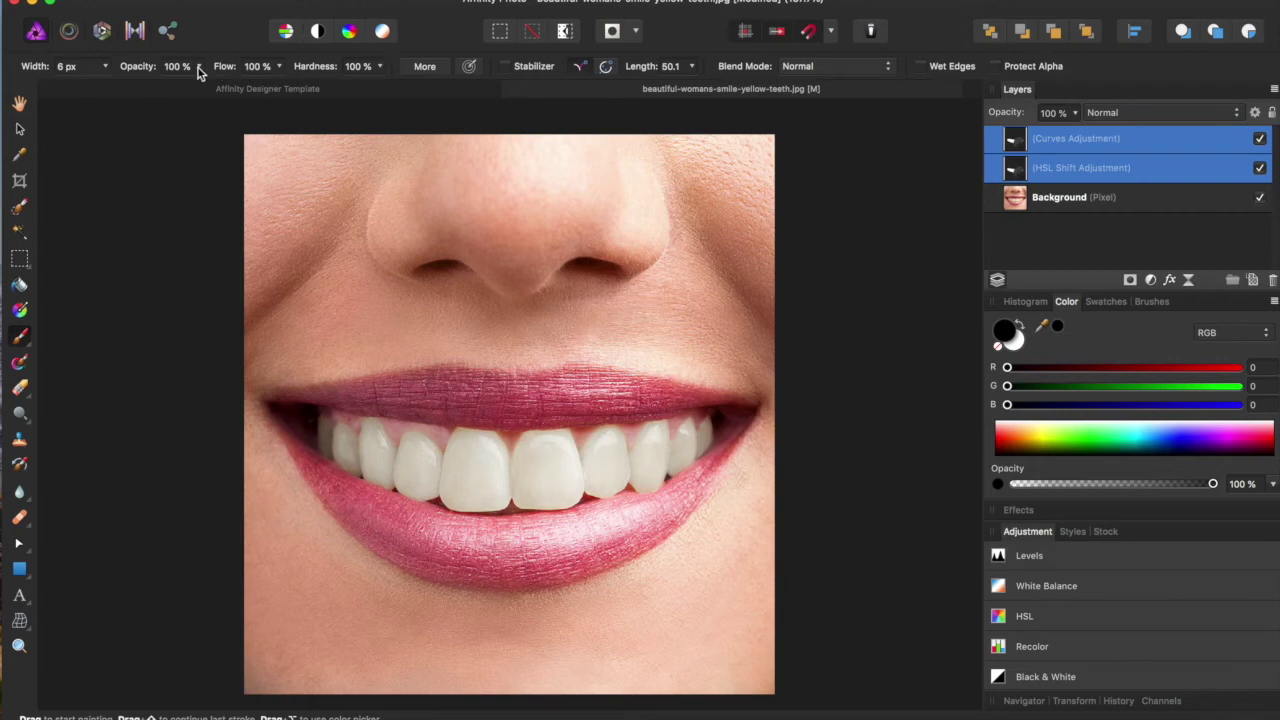
# Set the black paint brush width to 33 px.
pyautogui.click(102, 66)
pyautogui.moveTo(103, 88); pyautogui.dragTo(141, 90)
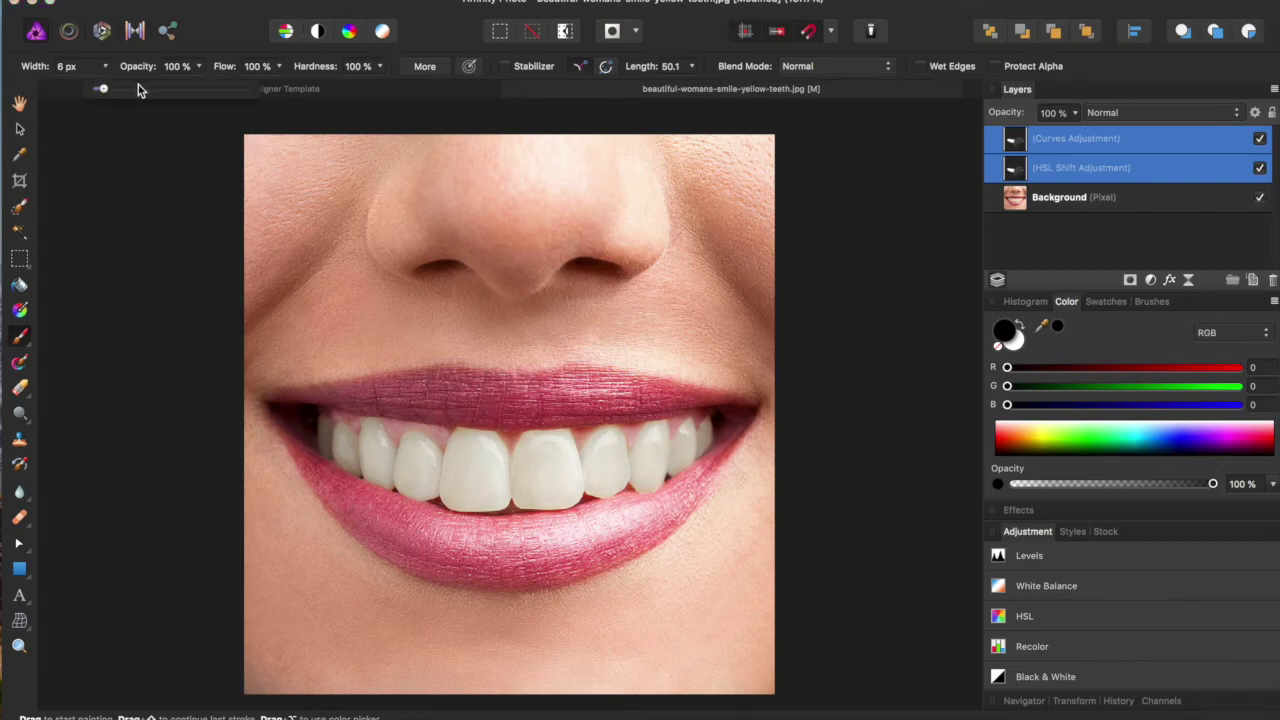